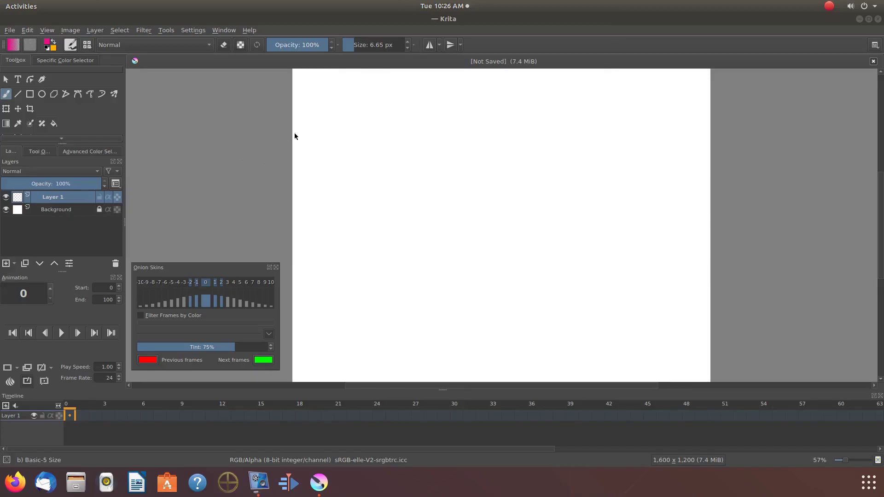
# - Draw a long wavy pink freehand line across the canvas and a short dash above it
pyautogui.click(332, 116)
pyautogui.moveTo(342, 113); pyautogui.dragTo(470, 112)
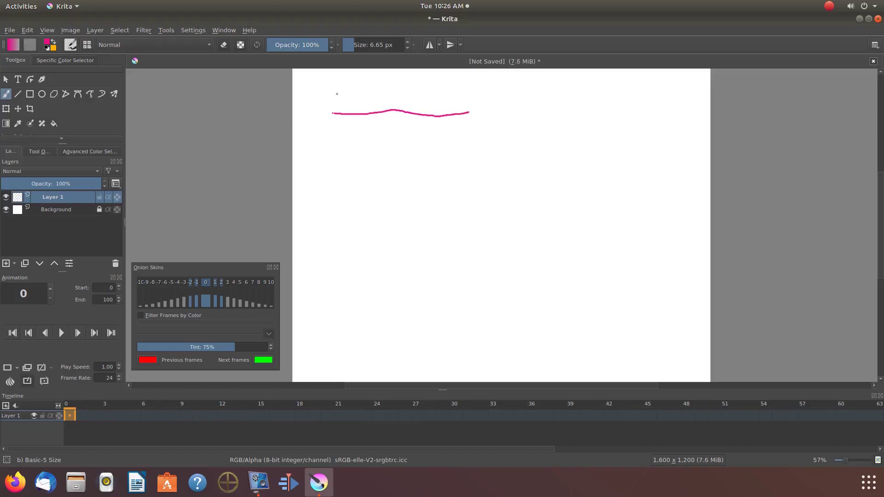
pyautogui.moveTo(337, 94); pyautogui.dragTo(367, 94)
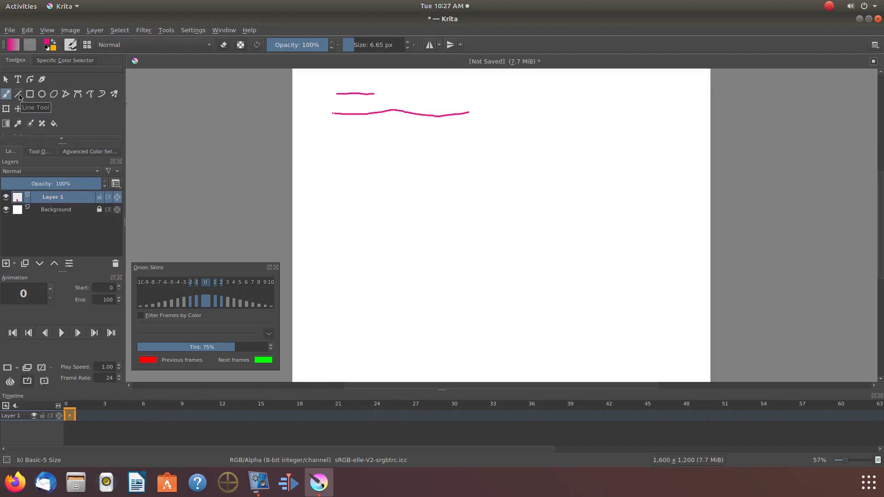
# - Draw a straight pink horizontal line with the Line Tool below the freehand strokes
pyautogui.click(19, 94)
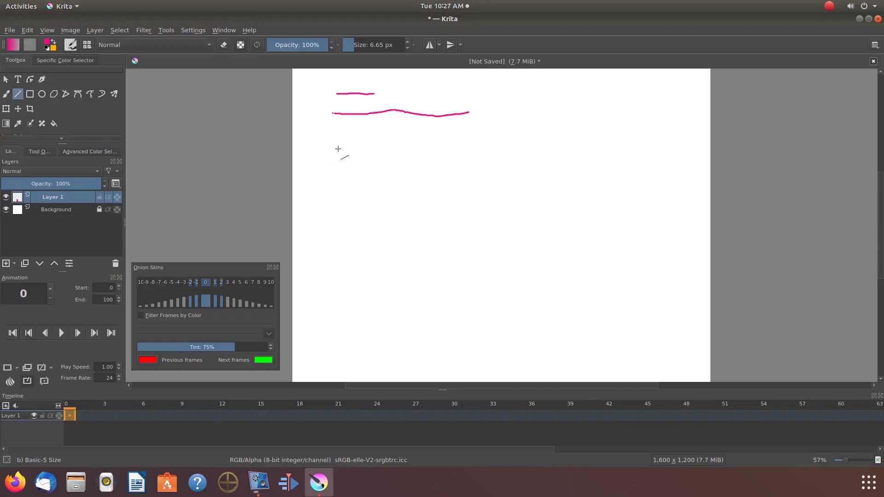
pyautogui.moveTo(338, 148); pyautogui.dragTo(446, 153)
pyautogui.moveTo(447, 151); pyautogui.dragTo(449, 148)
# - Enlarge the brush to about 27 px, undo a horizontal attempt, and draw a down-right slanting line
pyautogui.moveTo(356, 45); pyautogui.dragTo(361, 44)
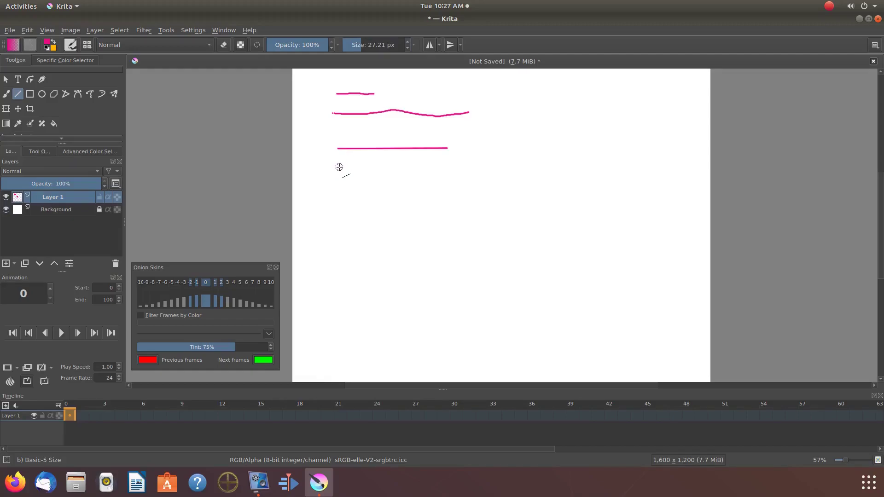
pyautogui.moveTo(339, 166); pyautogui.dragTo(441, 166)
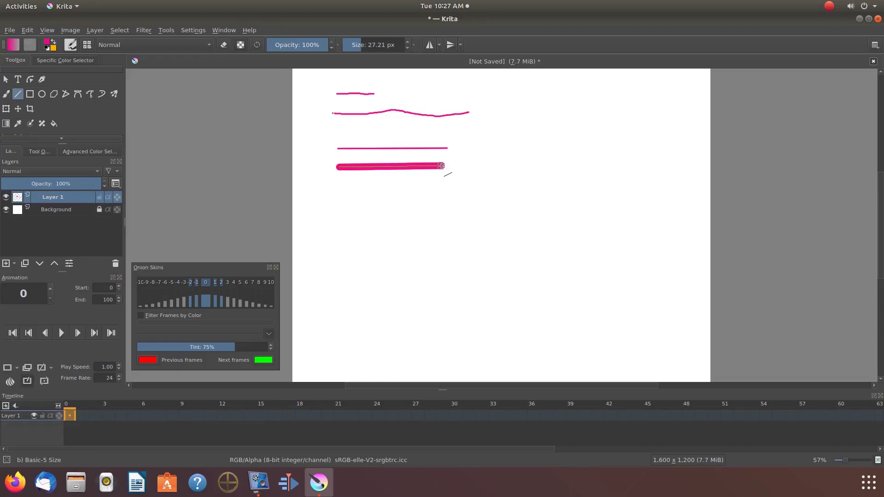
pyautogui.hotkey('ctrl', 'z')
pyautogui.moveTo(339, 168); pyautogui.dragTo(439, 195)
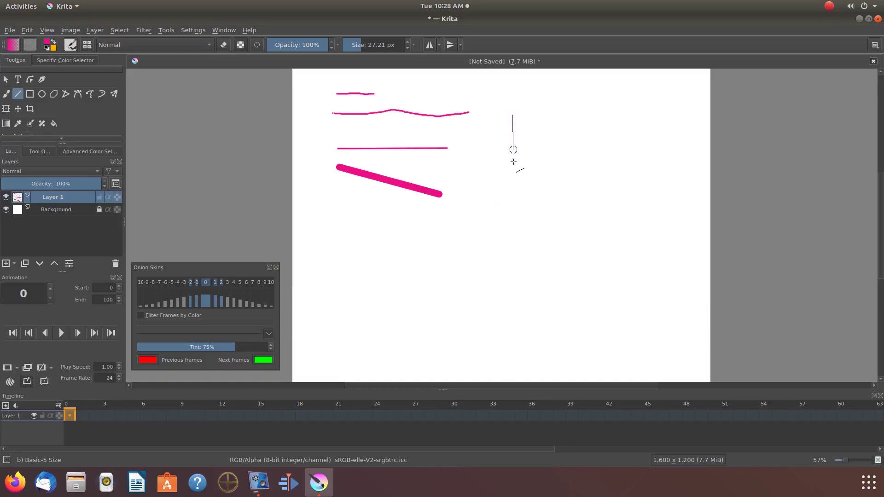
# - Draw a thick pink square frame and split it into four panes with a central cross
pyautogui.moveTo(512, 112); pyautogui.dragTo(587, 197)
pyautogui.moveTo(585, 108); pyautogui.dragTo(587, 196)
pyautogui.moveTo(512, 110); pyautogui.dragTo(586, 110)
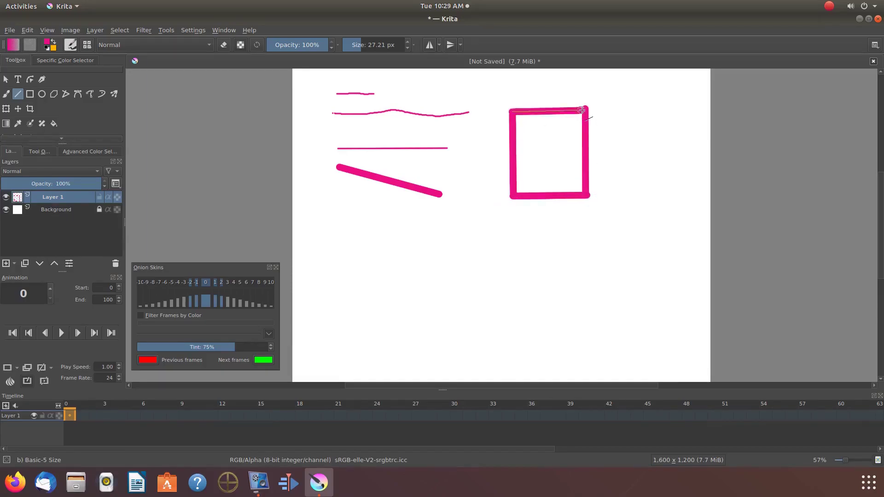
pyautogui.moveTo(512, 151); pyautogui.dragTo(586, 150)
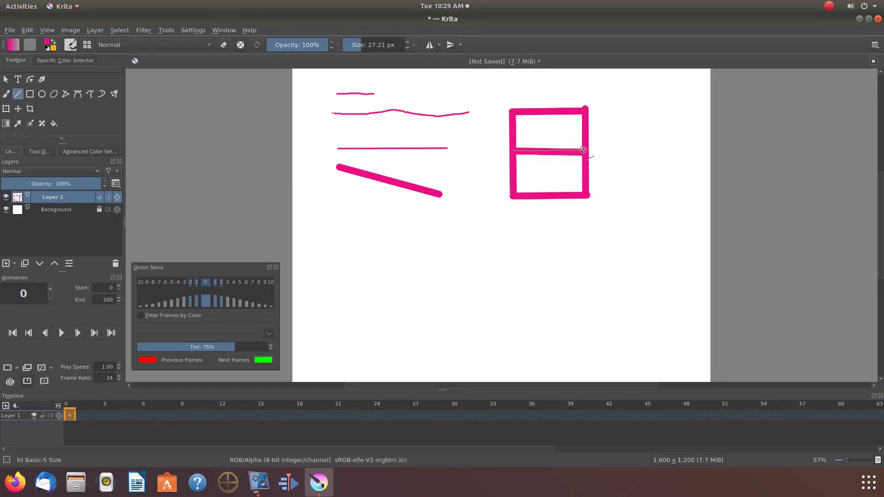
pyautogui.moveTo(549, 112); pyautogui.dragTo(550, 198)
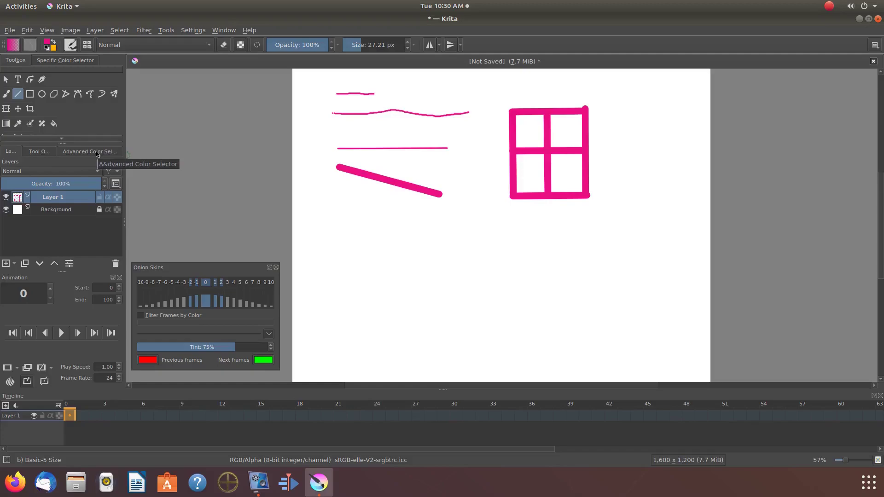
pyautogui.click(43, 152)
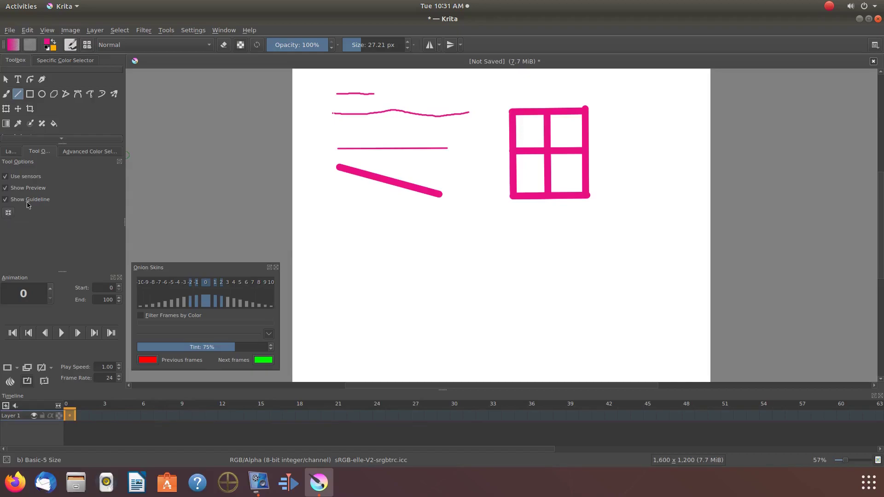
pyautogui.click(10, 152)
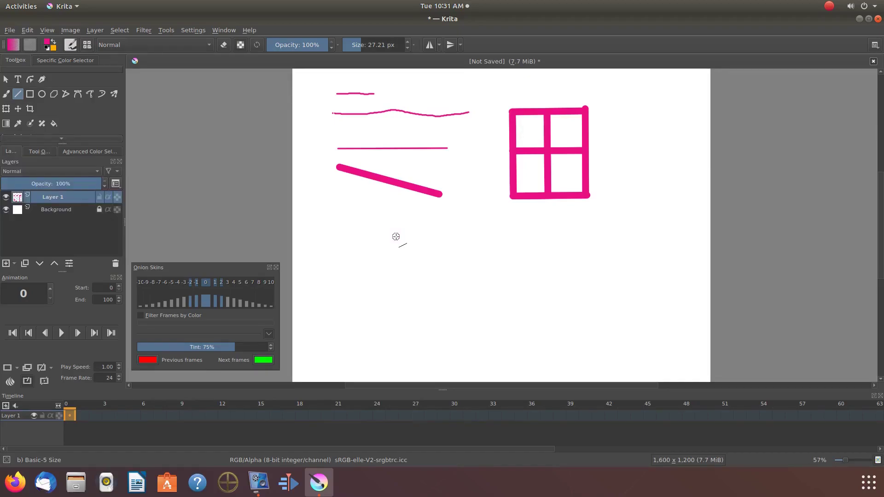